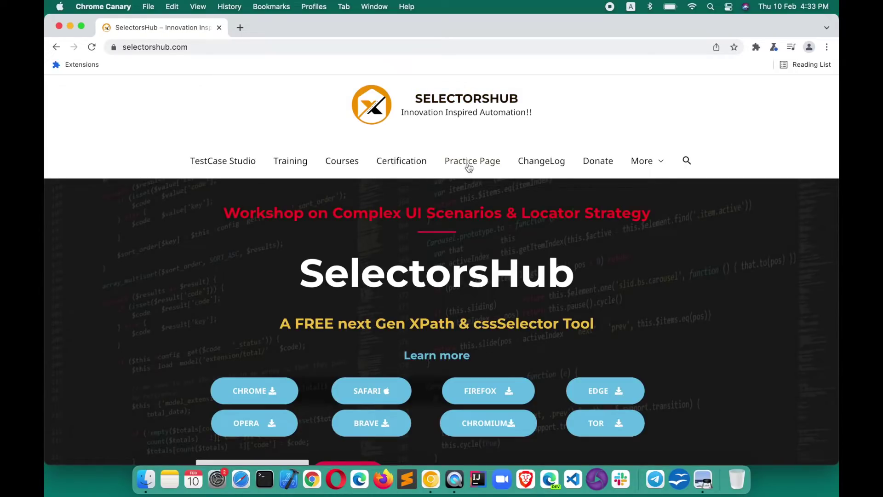
Step: Install the TestCase Studio extension in Chrome from its Chrome Web Store page
click(220, 166)
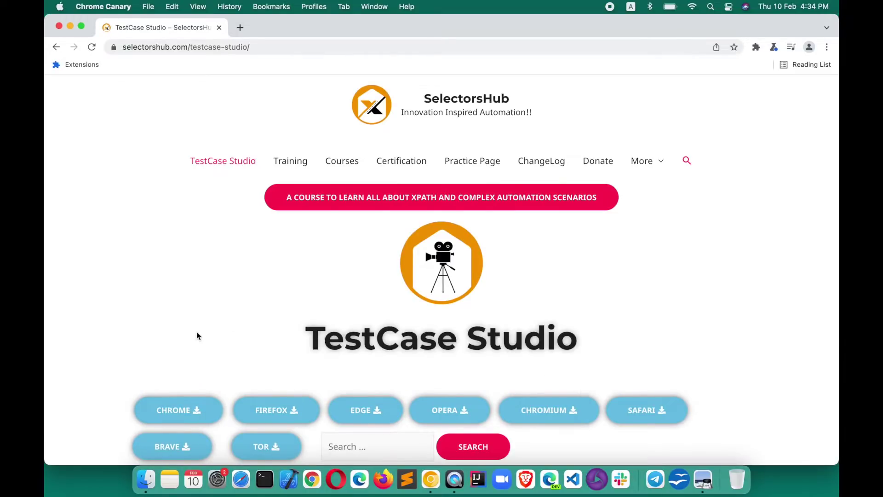
scroll(197, 336, down, 3)
click(176, 323)
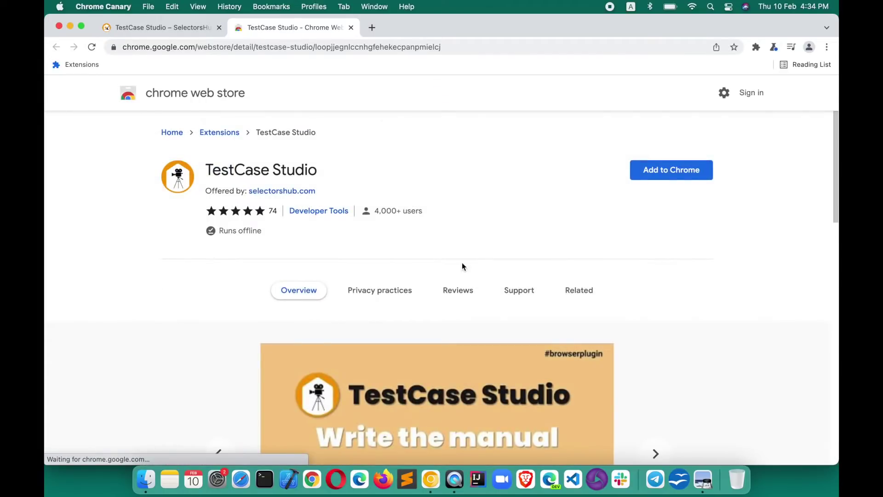
click(694, 173)
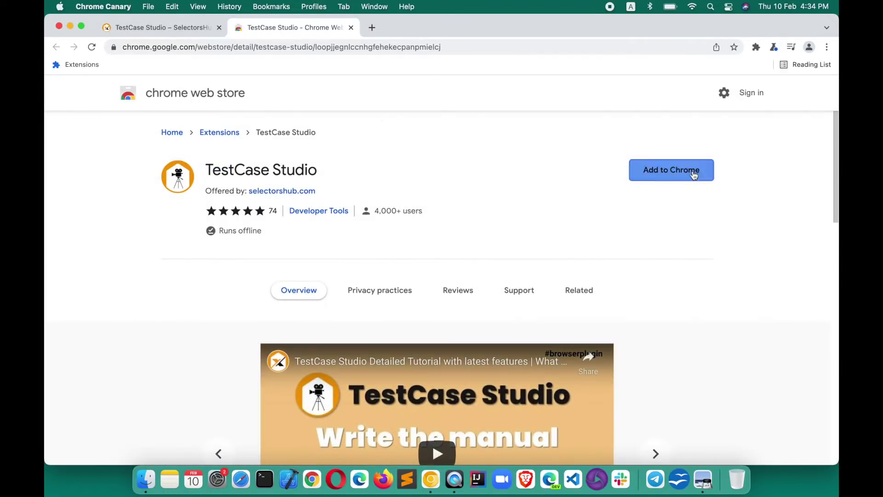
click(542, 279)
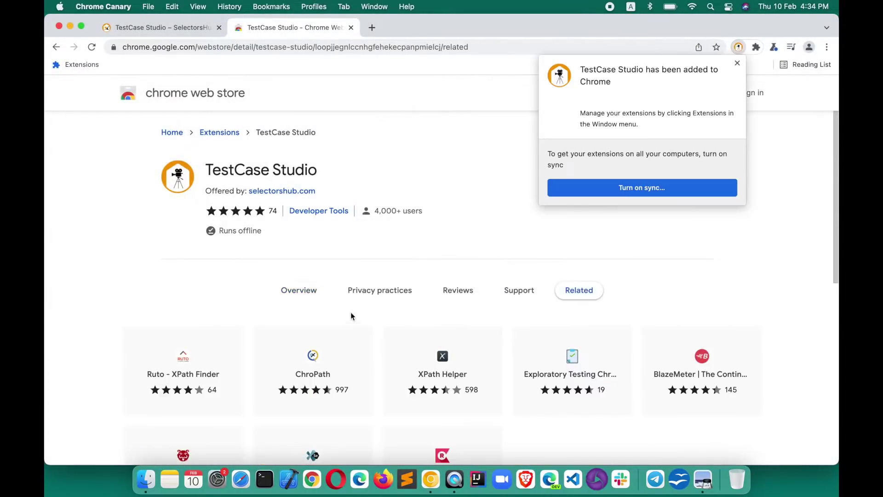
Step: Pin TestCase Studio to the Chrome toolbar from the Extensions menu
click(458, 290)
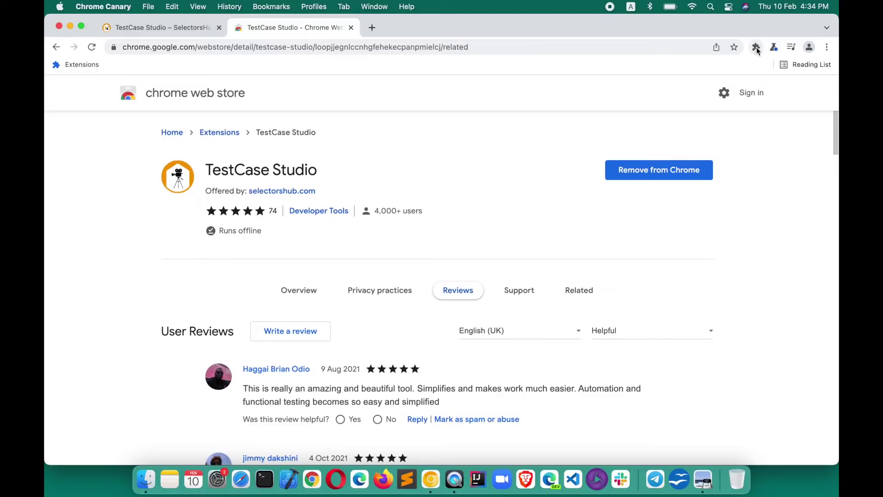
click(757, 48)
click(731, 150)
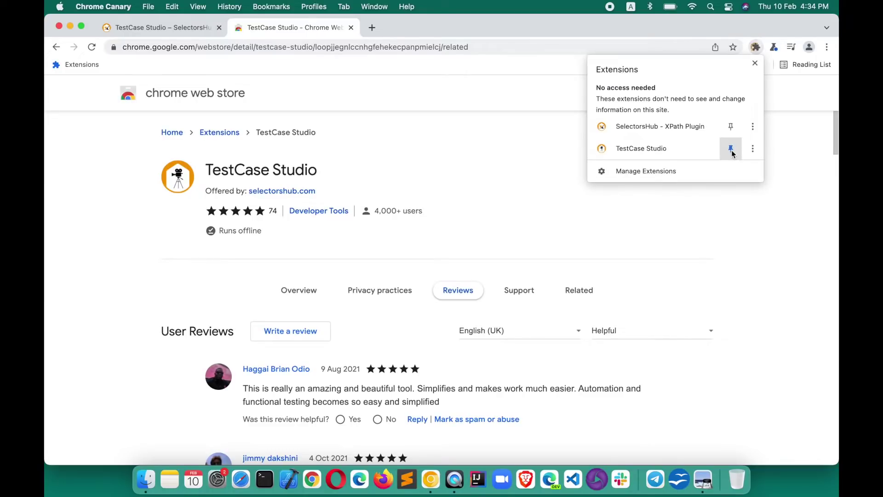
Step: Load google.com in a fresh tab using the 'goo' address-bar shortcut
click(372, 28)
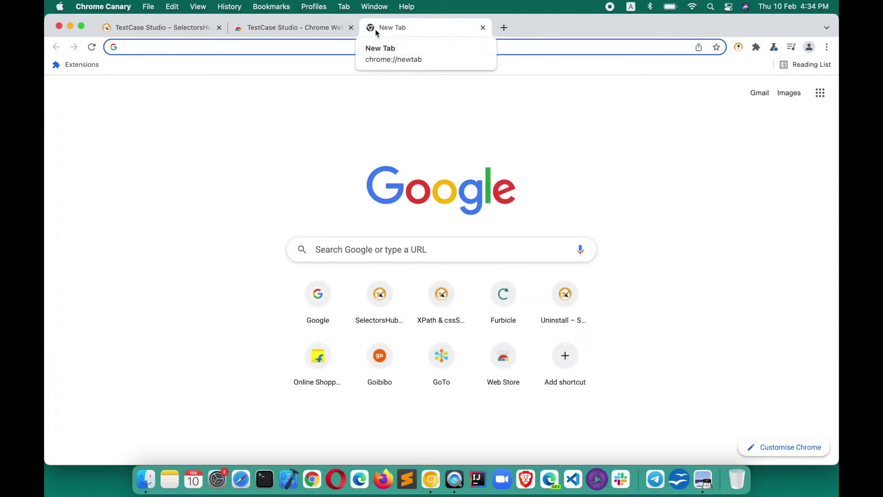
text(google.com)
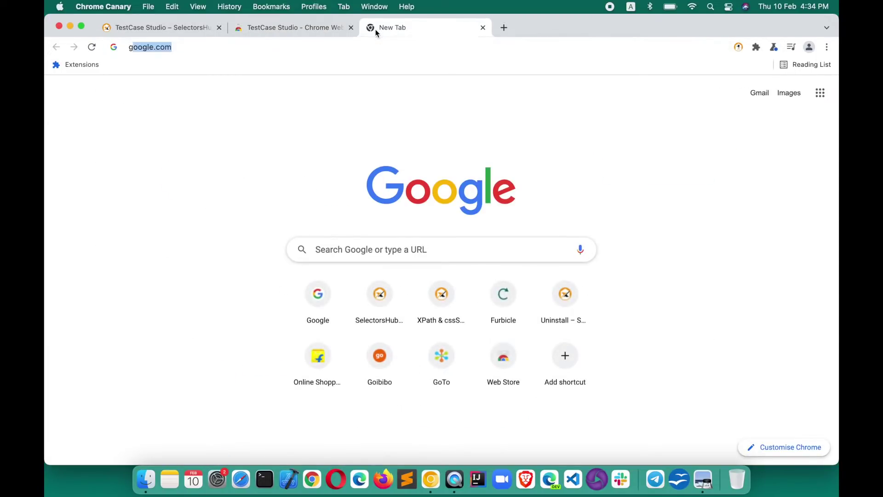
key(Return)
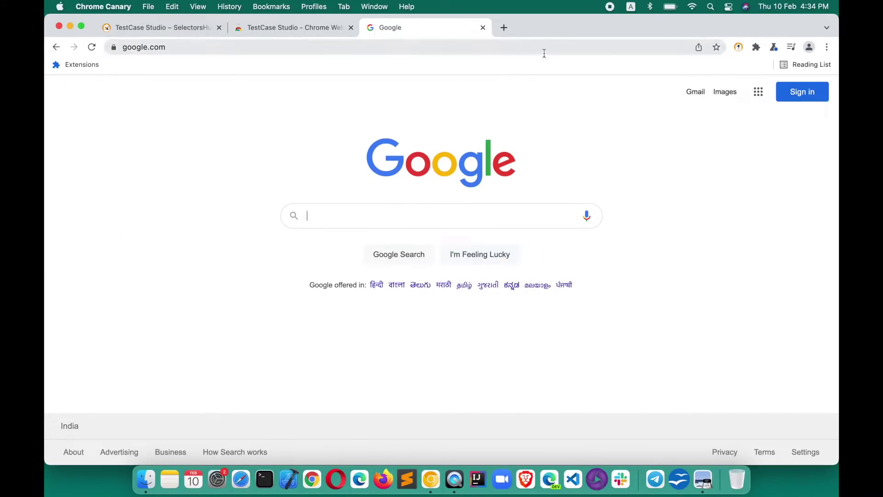
Step: Register TestCase Studio with an email, company SelectorsHub and a password, then return to Chrome
click(739, 48)
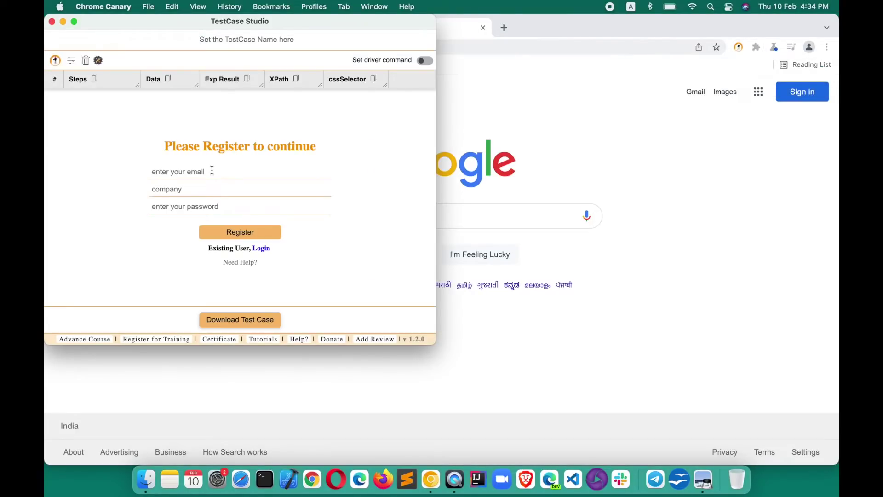
click(212, 171)
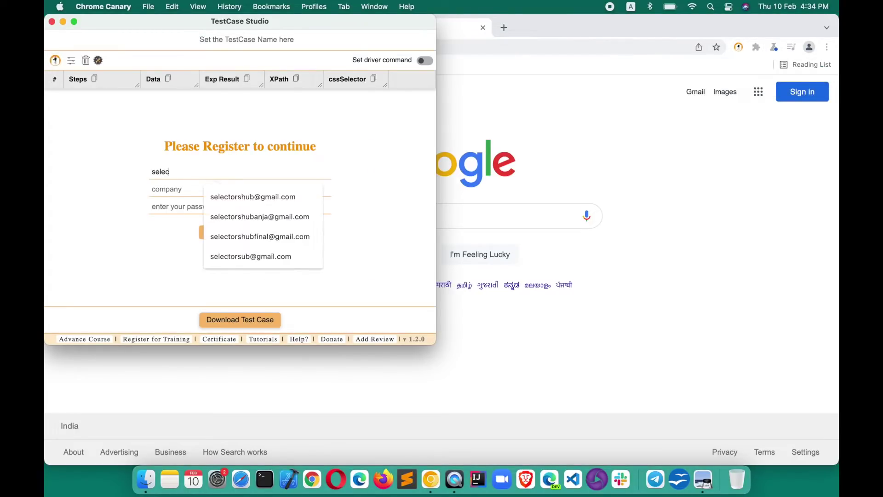
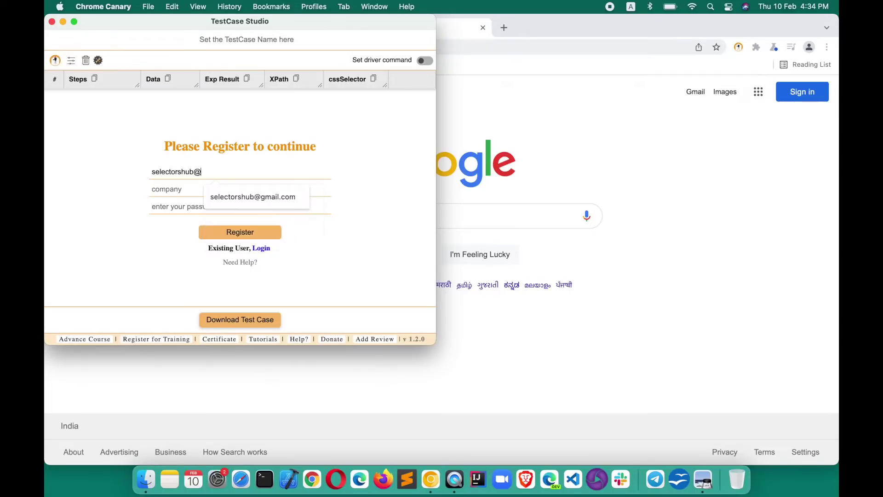
key(Tab)
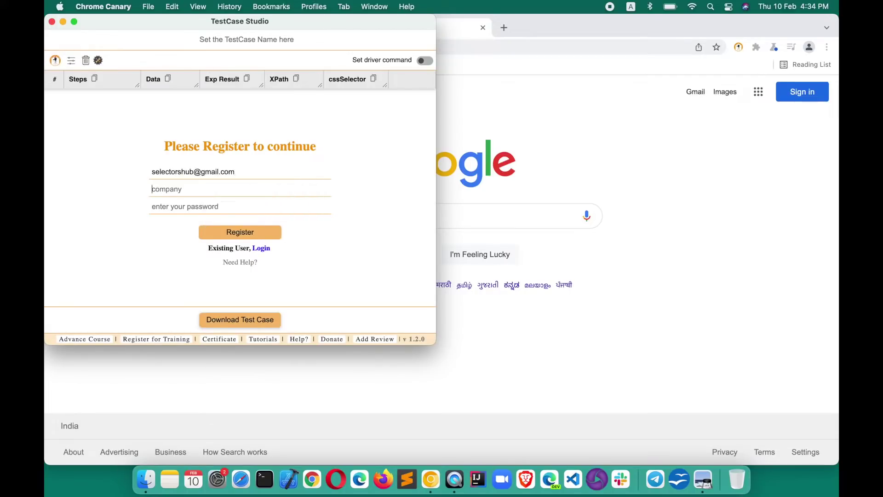
text(Selectors)
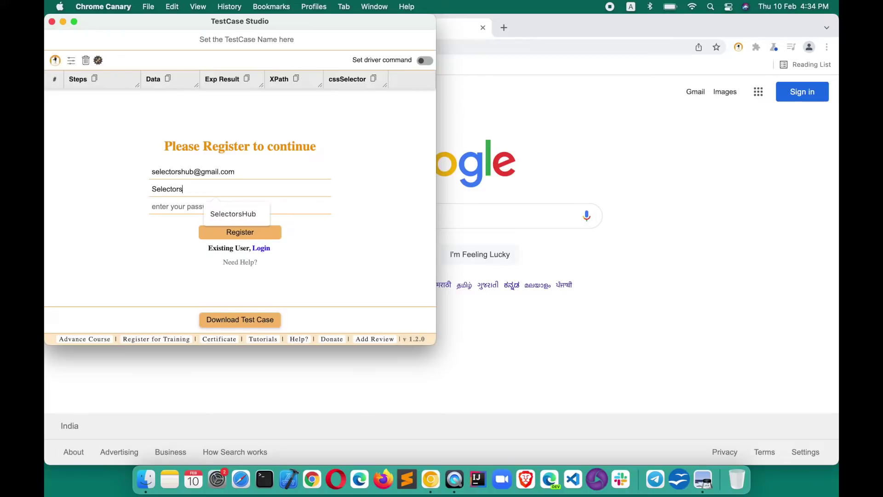
text(Hub•••••••••)
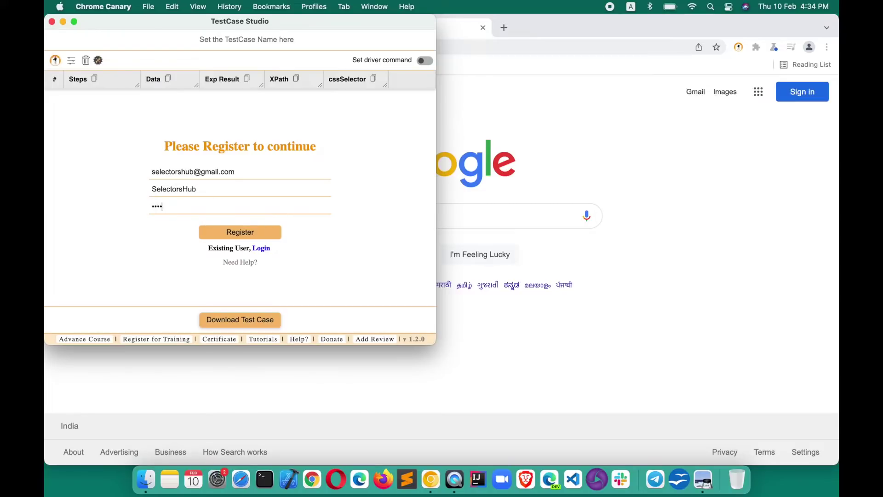
key(Return)
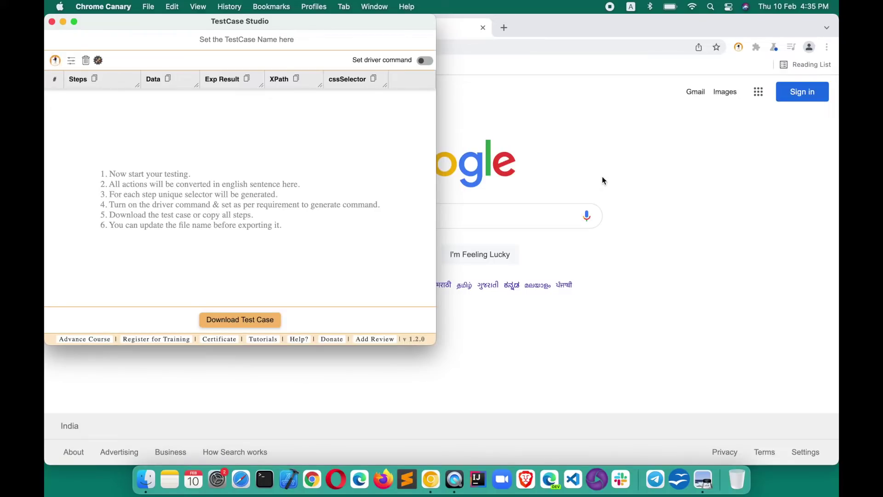
click(603, 176)
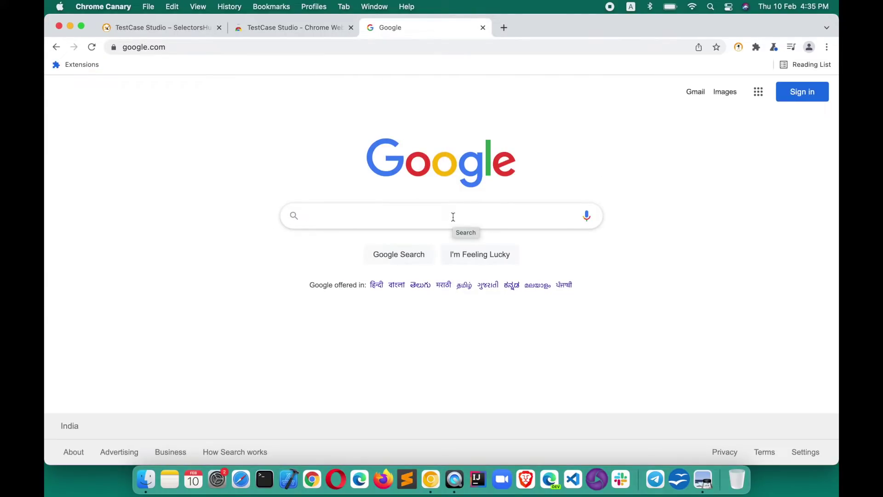
Step: Search Google for 'selectorshub' and open the SelectorsHub home page
text(selectorshub)
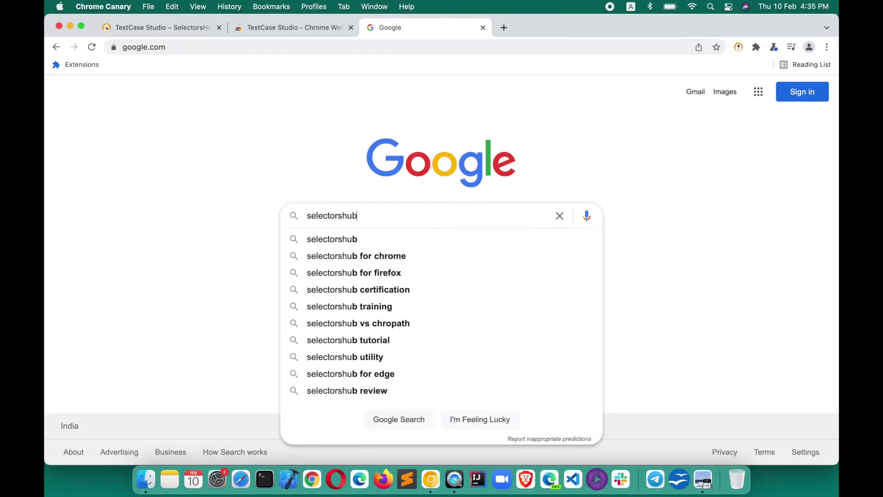
key(Return)
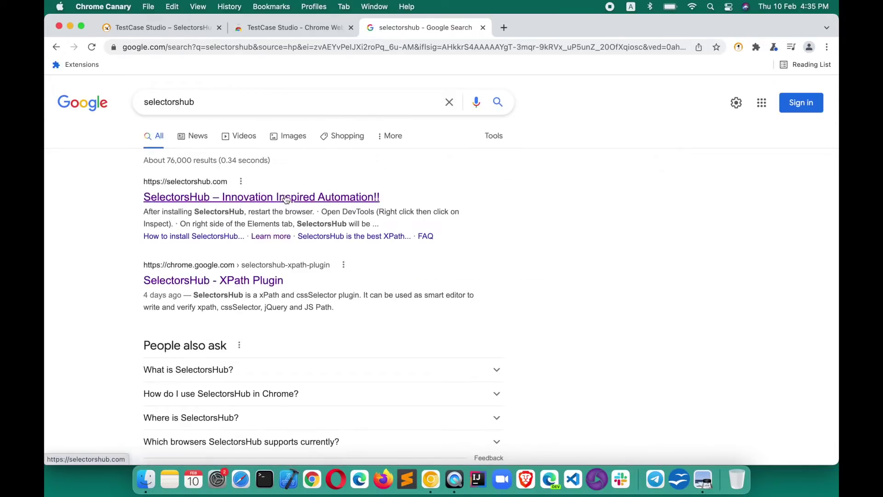
click(285, 198)
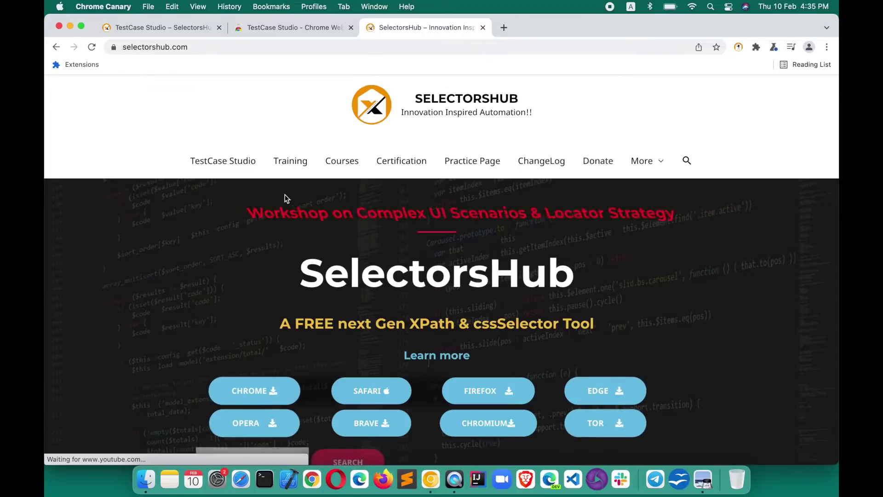
Step: Visit the Courses, Practice Page, Donate and ChangeLog pages from the site's nav bar
click(342, 166)
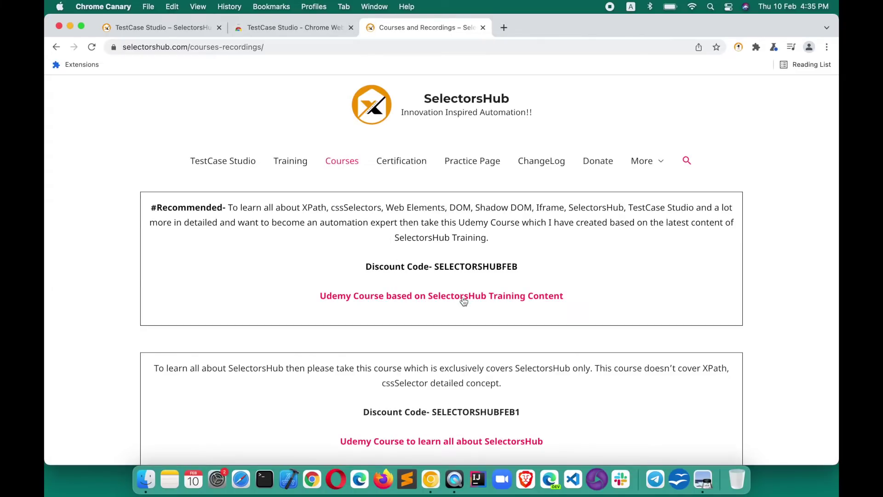
right_click(406, 165)
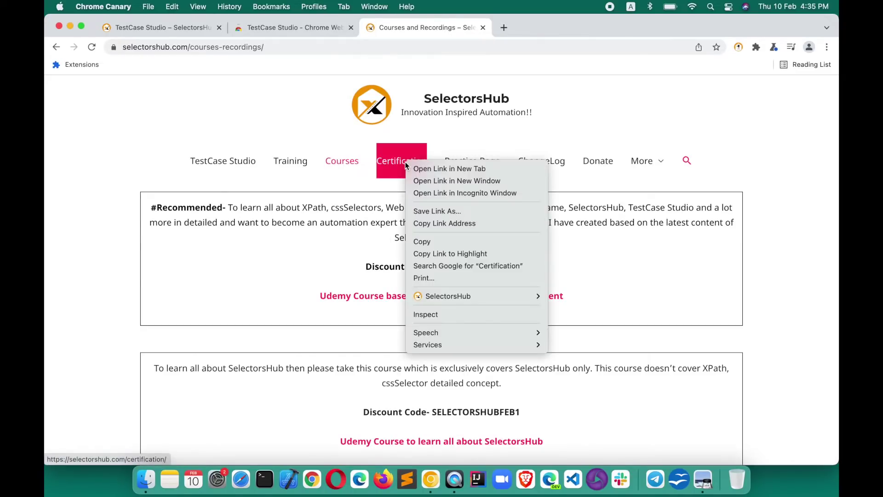
click(495, 139)
click(483, 165)
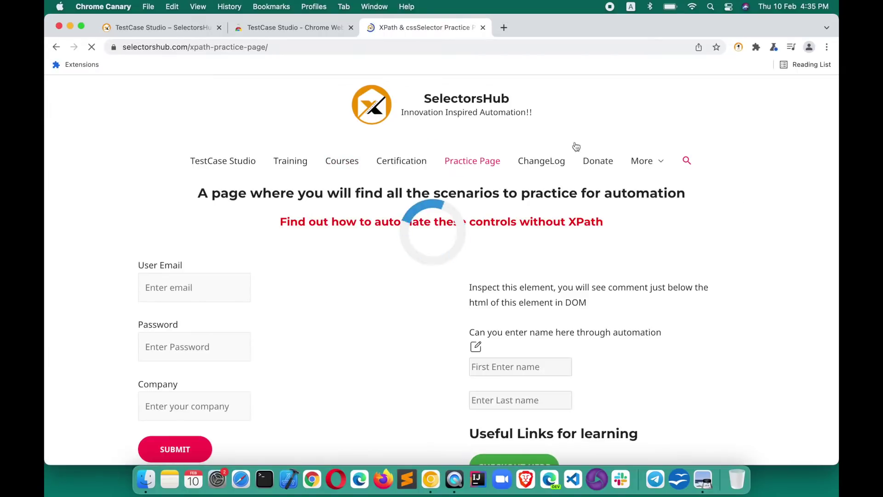
click(600, 168)
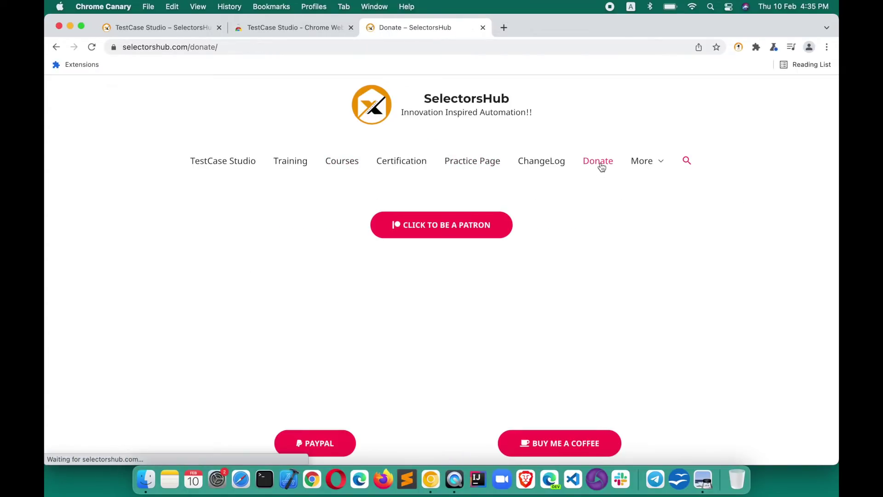
click(543, 162)
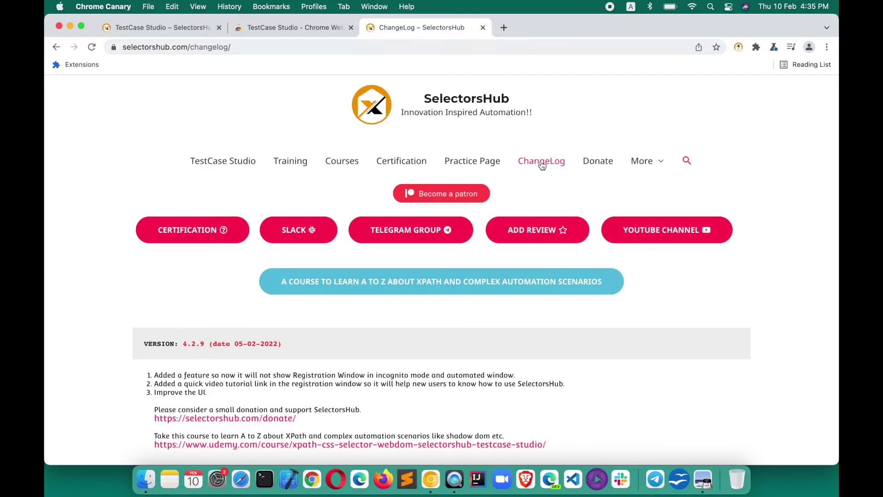
Step: Bring the TestCase Studio recorded-steps window forward and centre it on screen
key(super+grave)
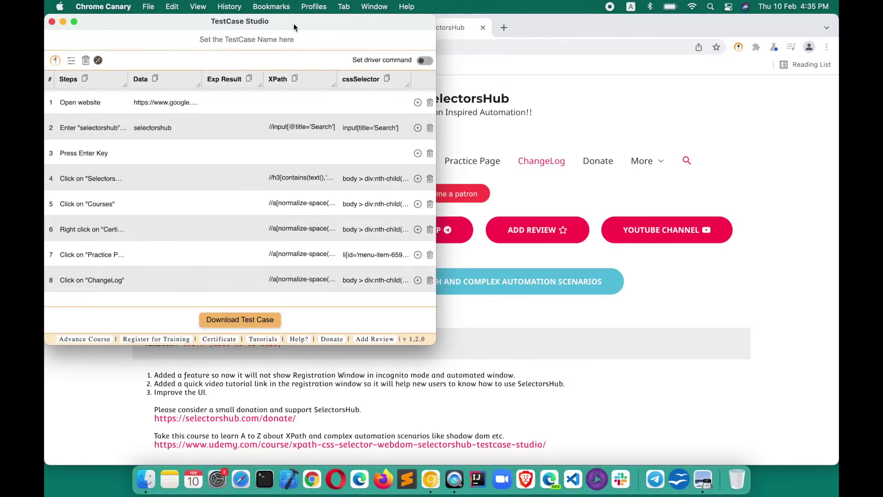
drag(288, 23, 454, 56)
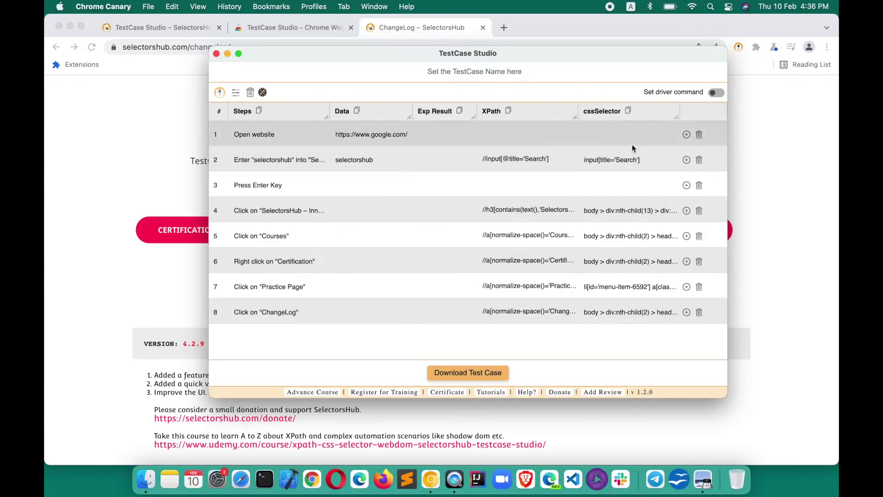
Step: Preview driver-command locators, then download the test case named 'Demo' as an XLS file
click(716, 93)
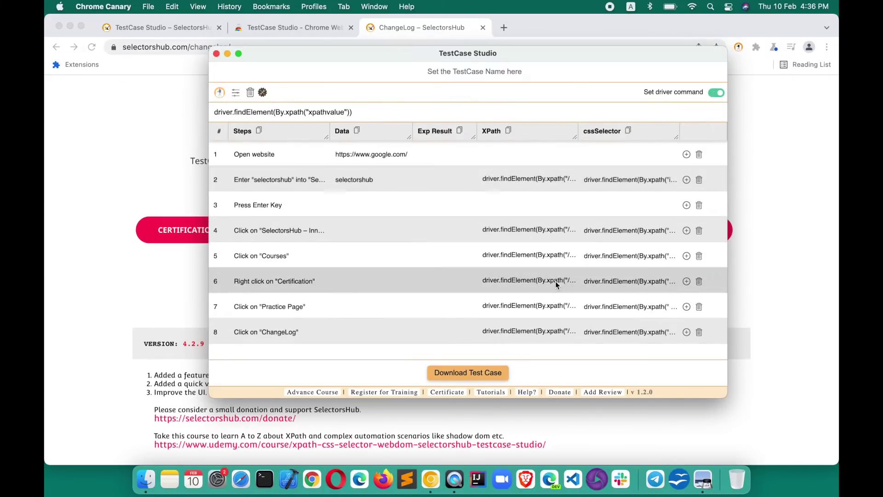
click(716, 92)
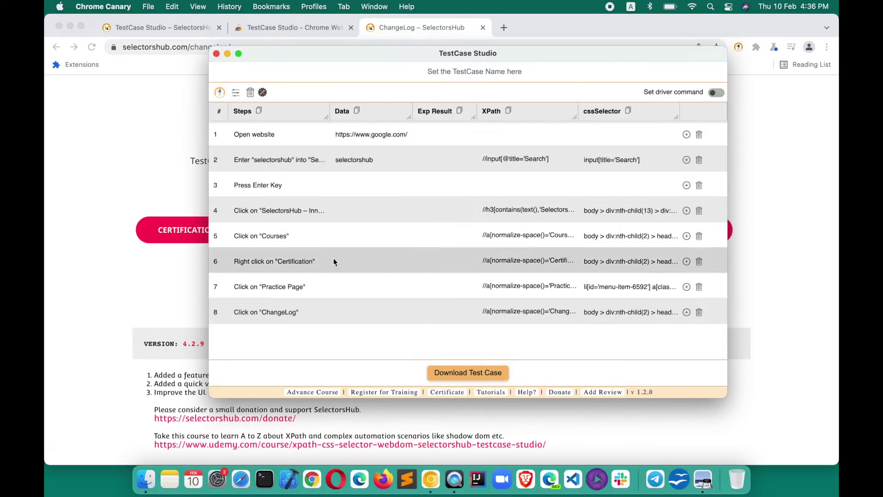
click(456, 370)
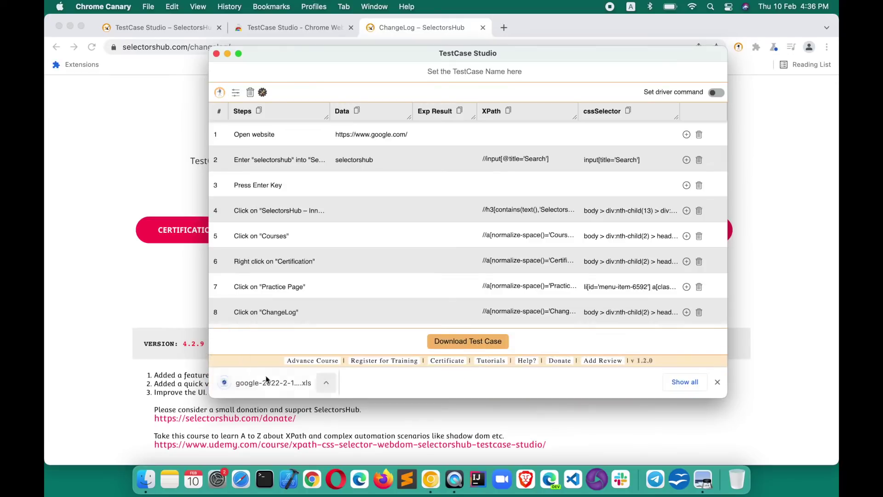
click(439, 74)
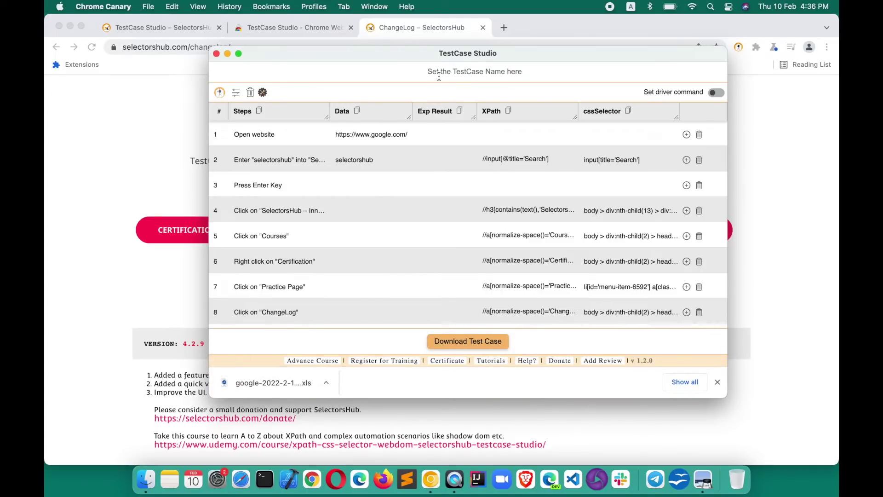
text(Demo)
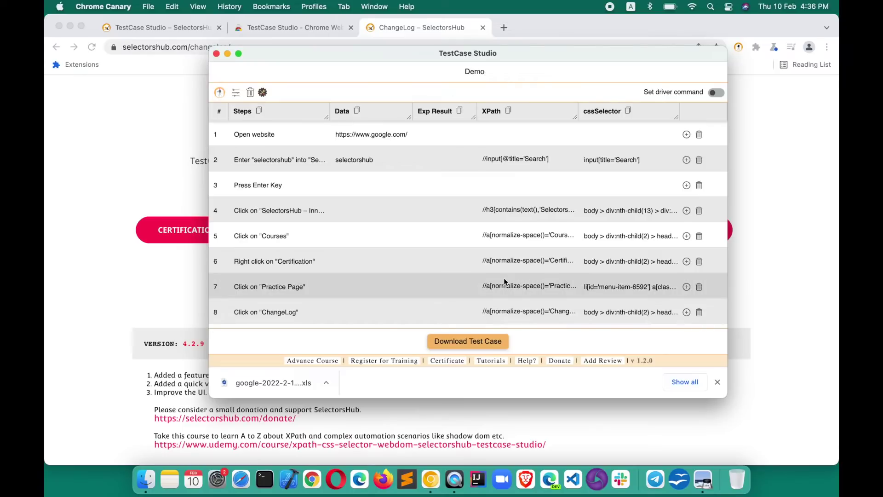
click(472, 346)
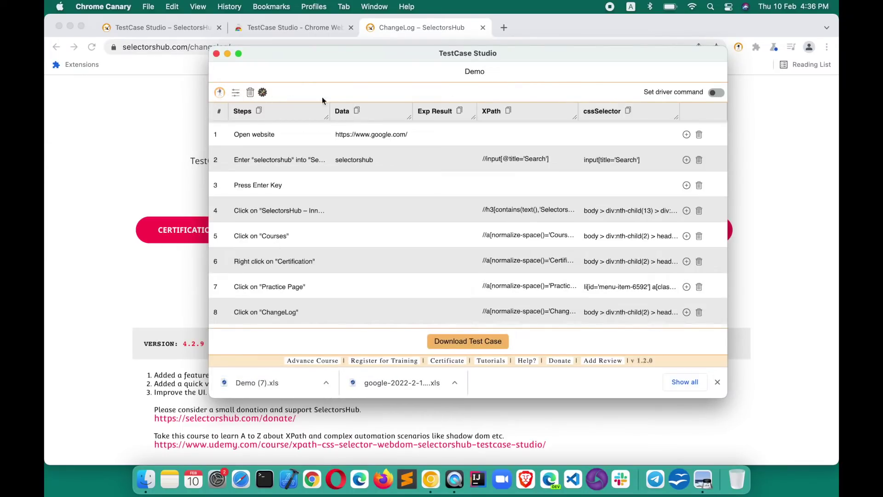
click(717, 382)
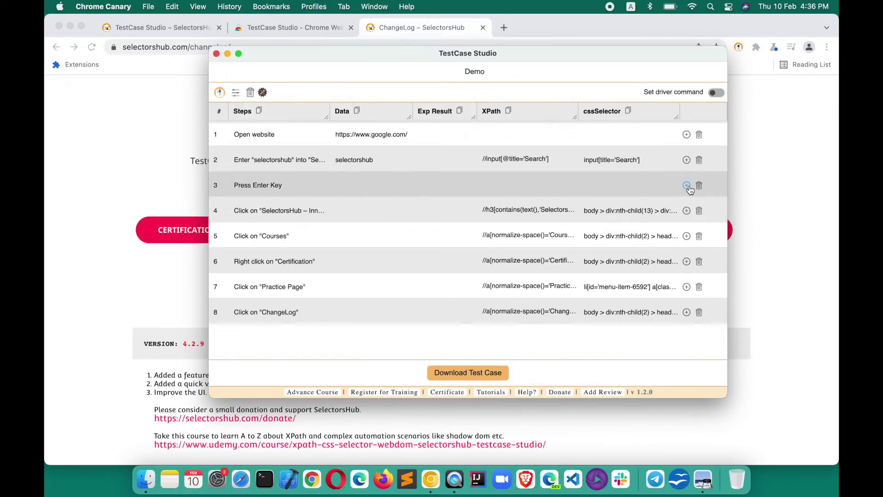
Step: Delete the Press Enter Key step, leaving seven steps, and close the recorder window
click(687, 211)
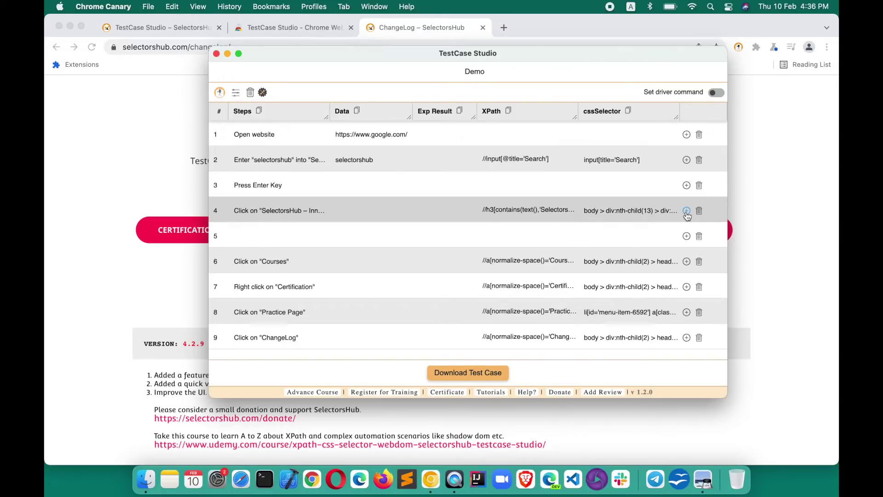
click(271, 238)
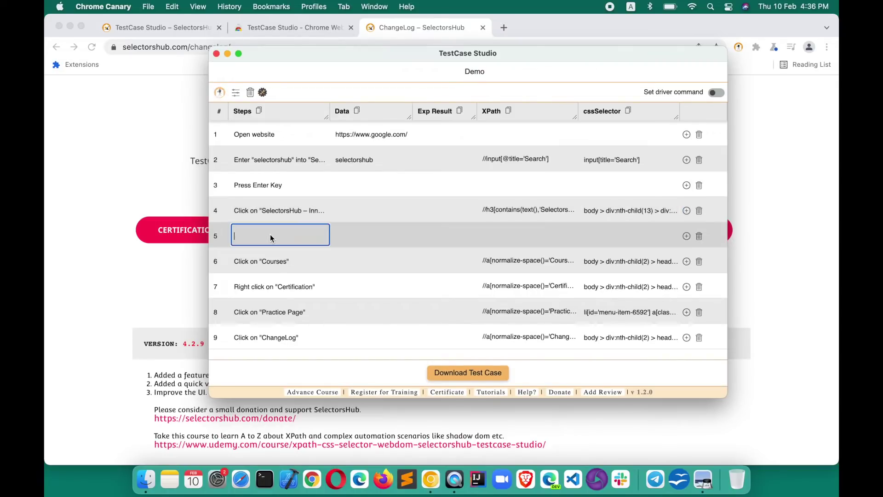
click(700, 236)
click(699, 186)
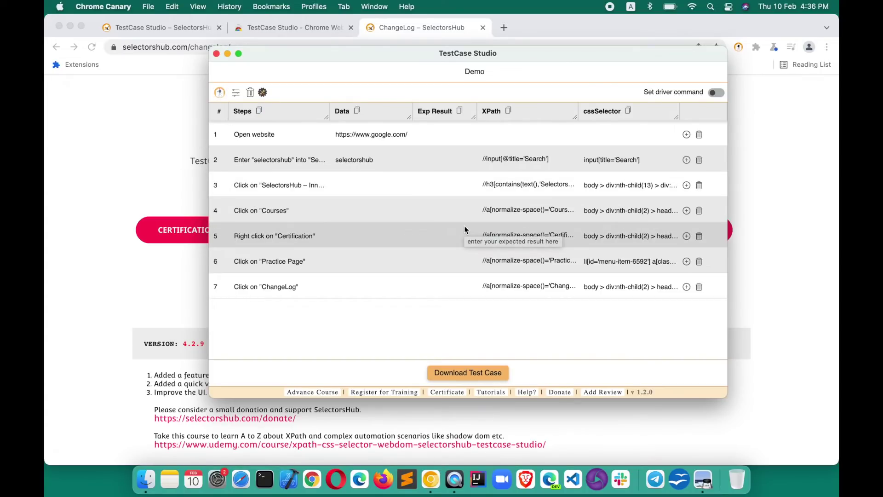
click(217, 53)
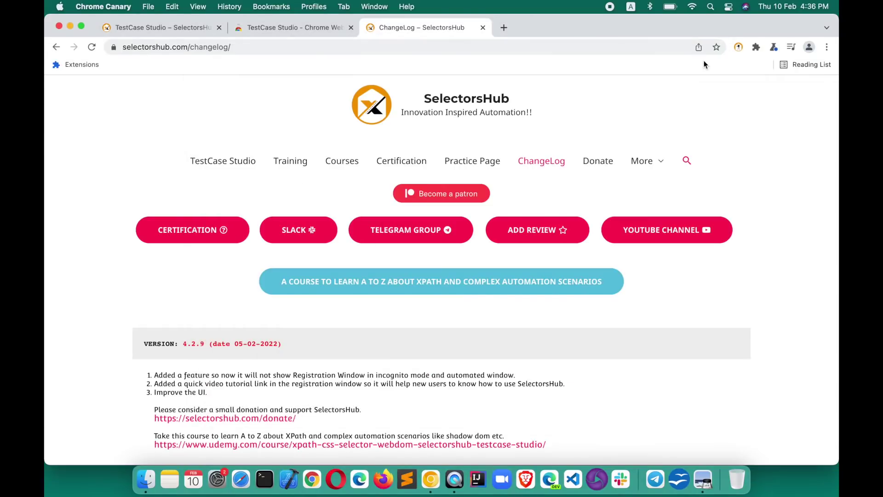
Step: Reopen the recorder to an empty test case, then open the site's TestCase Studio page
click(737, 48)
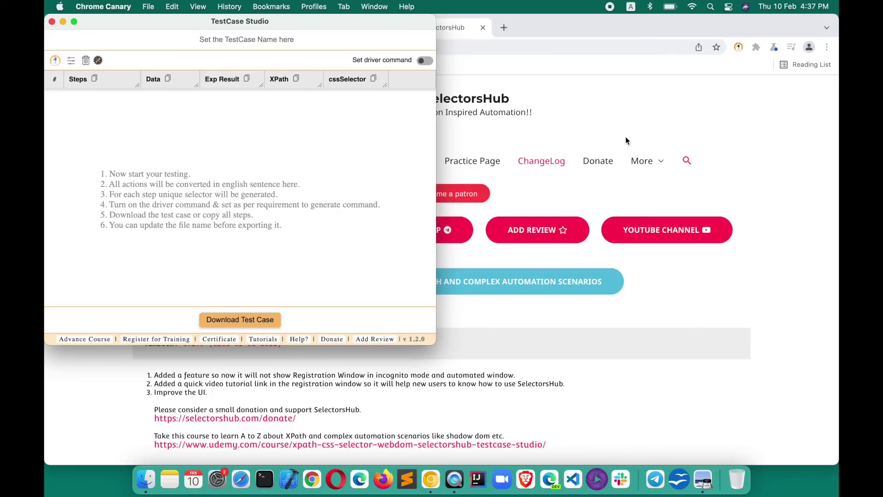
click(626, 137)
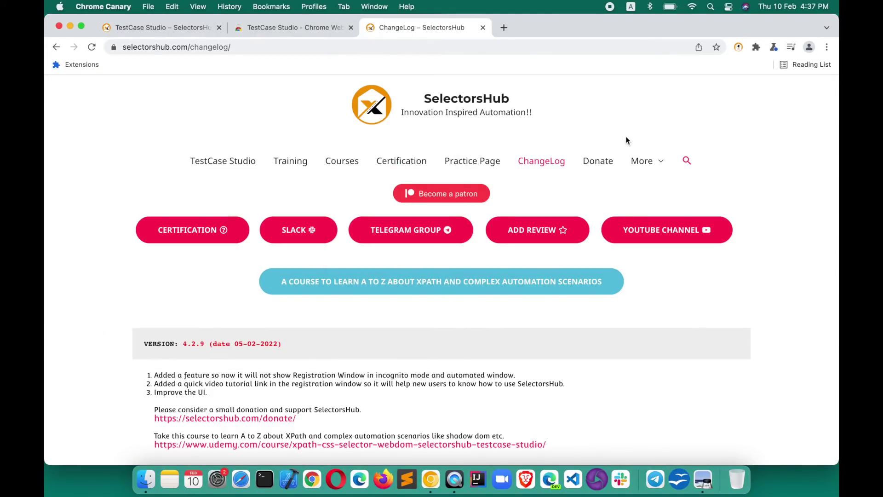
click(238, 165)
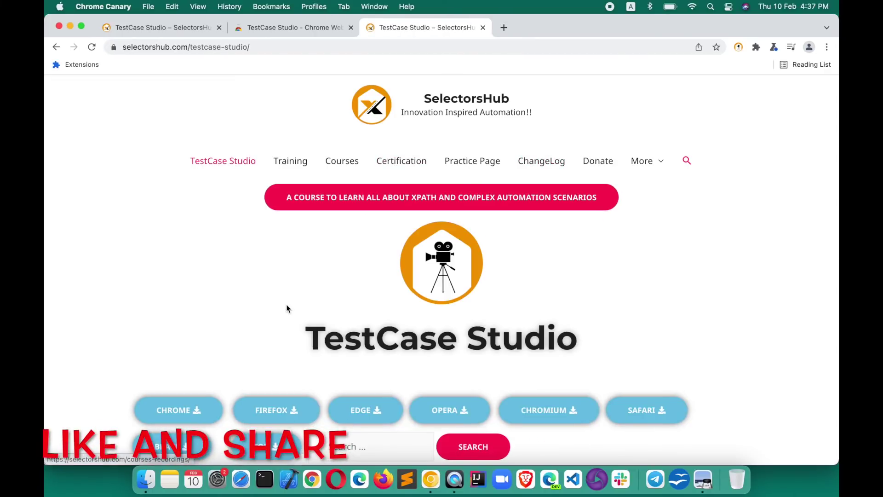
Step: Scroll through the TestCase Studio page's features, supported browsers and FAQs, then back up
scroll(286, 305, down, 5)
scroll(287, 308, down, 3)
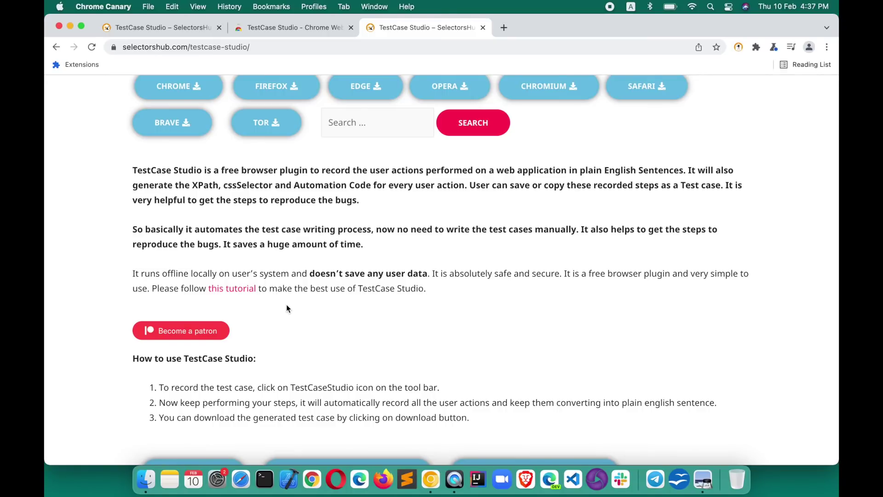
scroll(286, 306, down, 5)
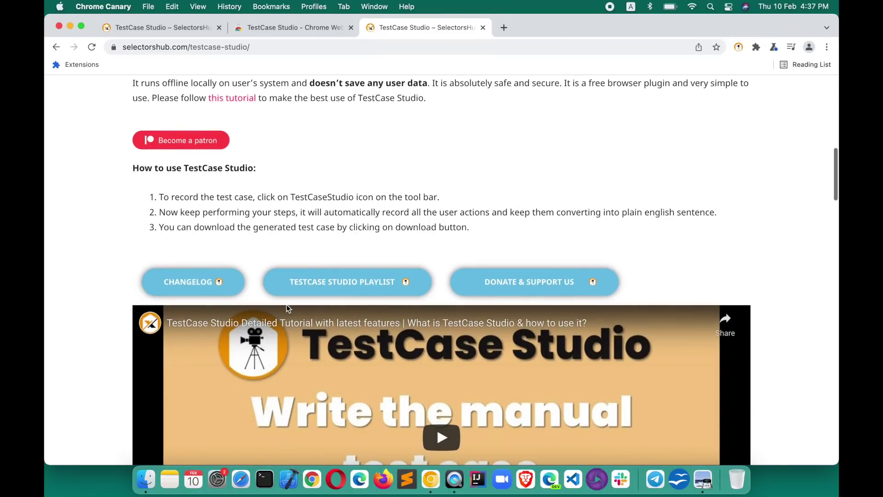
scroll(286, 305, down, 3)
scroll(286, 304, down, 3)
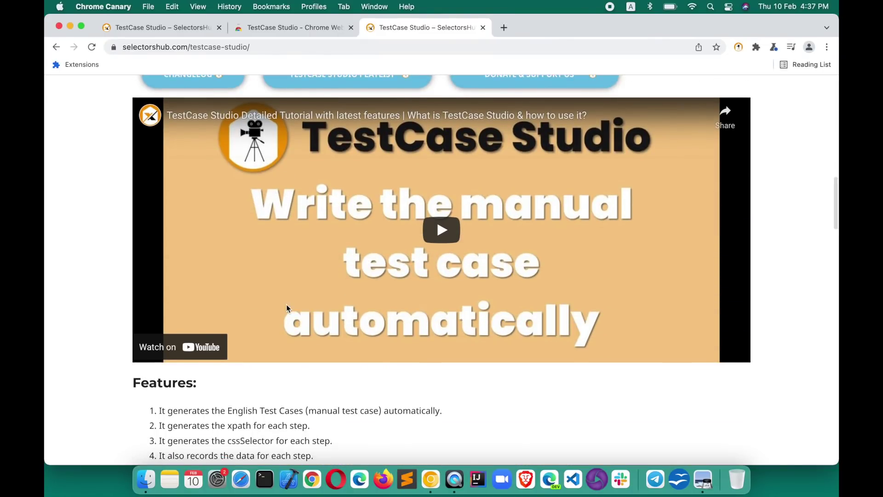
scroll(287, 307, down, 3)
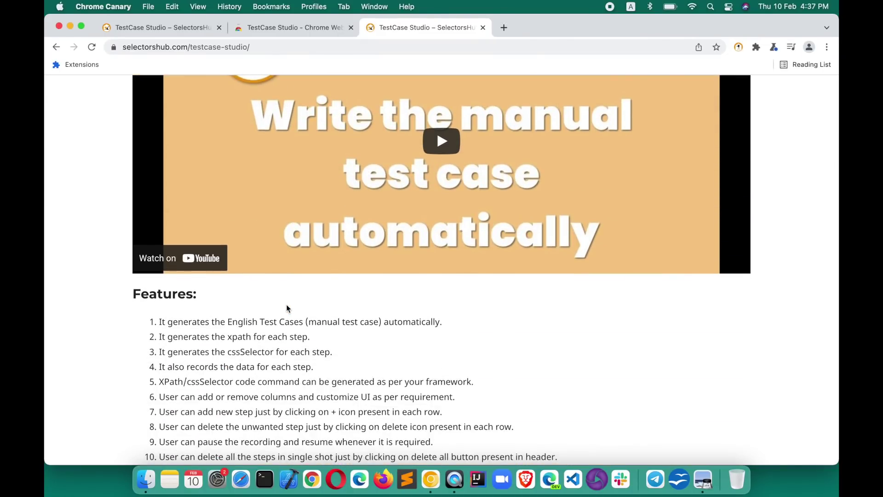
scroll(287, 307, down, 10)
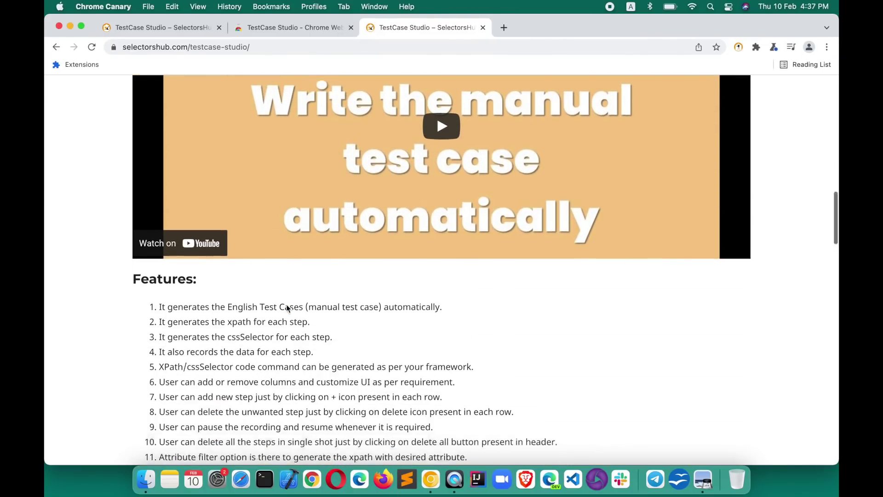
scroll(286, 308, down, 14)
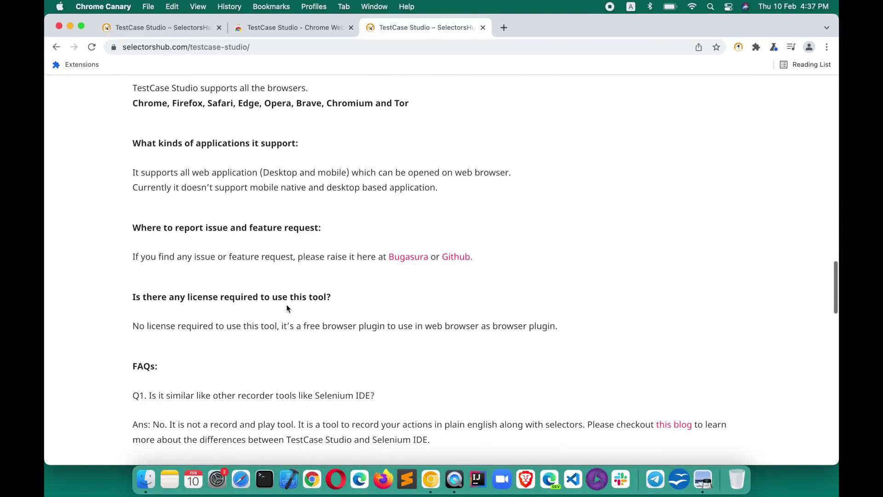
scroll(287, 308, up, 20)
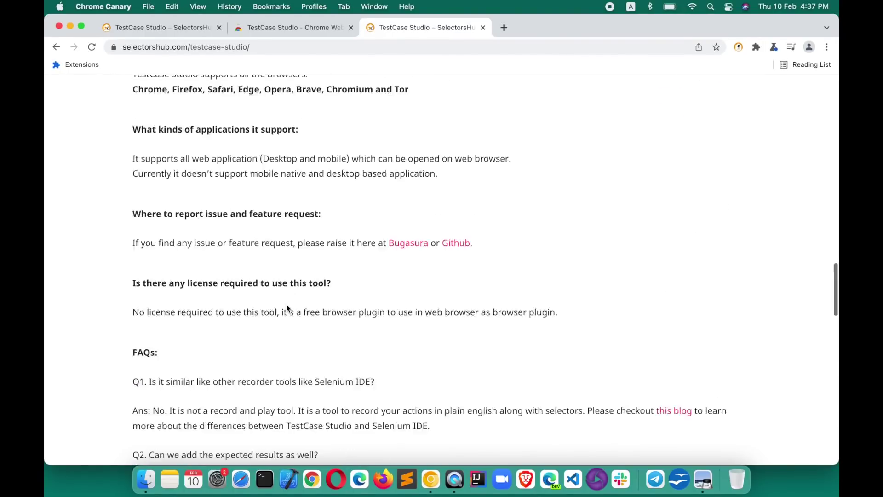
scroll(286, 307, up, 6)
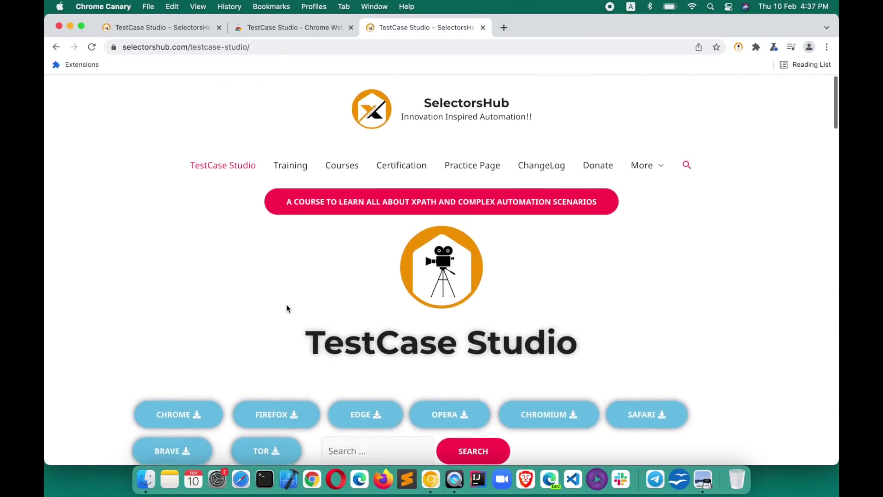